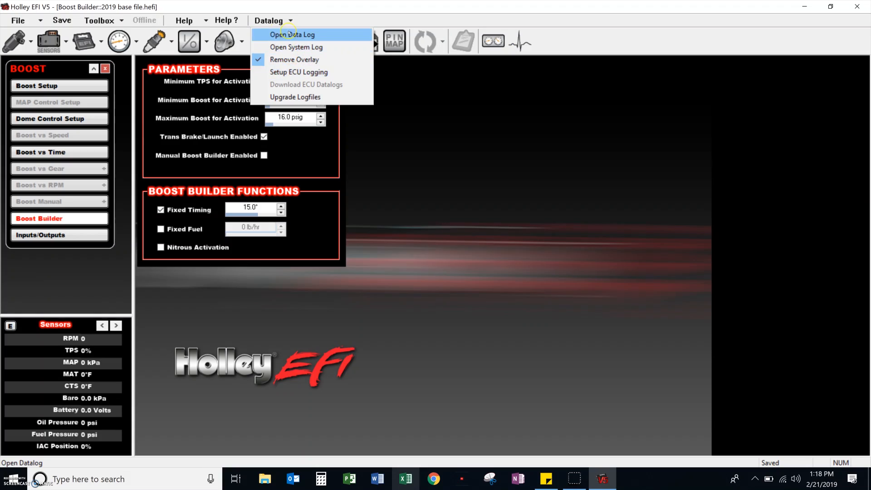
Open the st.louise1.dl data log and load the Turbo Twin Injector Sets.graph configuration into its graph views.
{"action": "key", "text": "Return"}
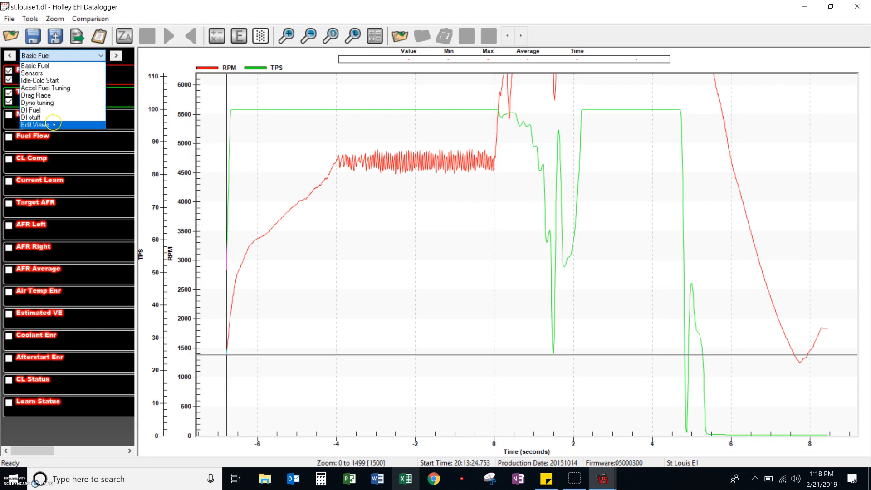
{"action": "left_click", "coordinate": [53, 123]}
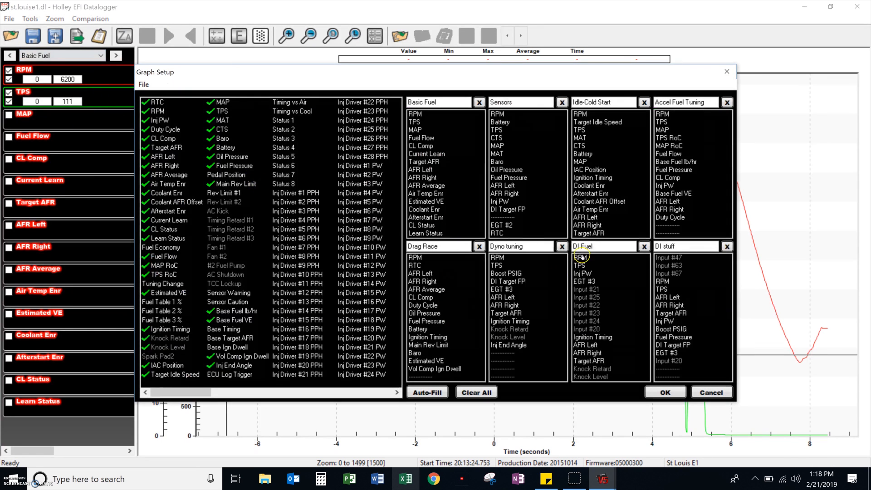
{"action": "left_click", "coordinate": [145, 86]}
{"action": "left_click", "coordinate": [160, 97]}
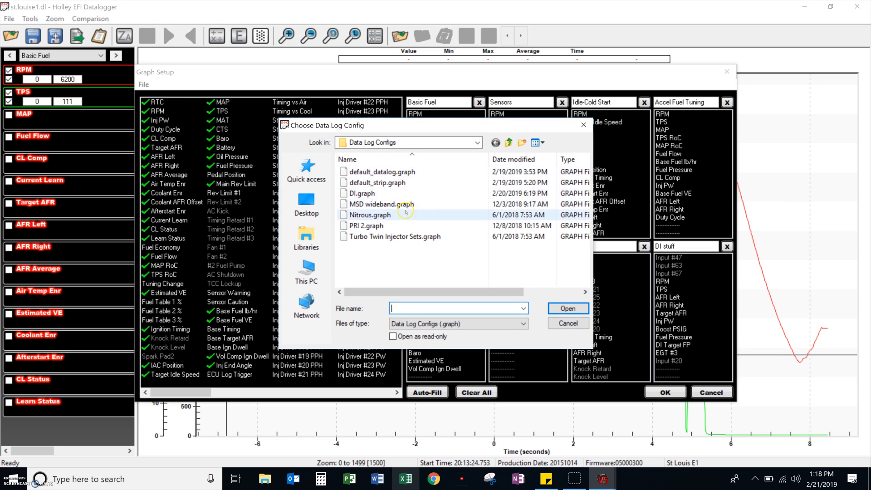
{"action": "double_click", "coordinate": [379, 237]}
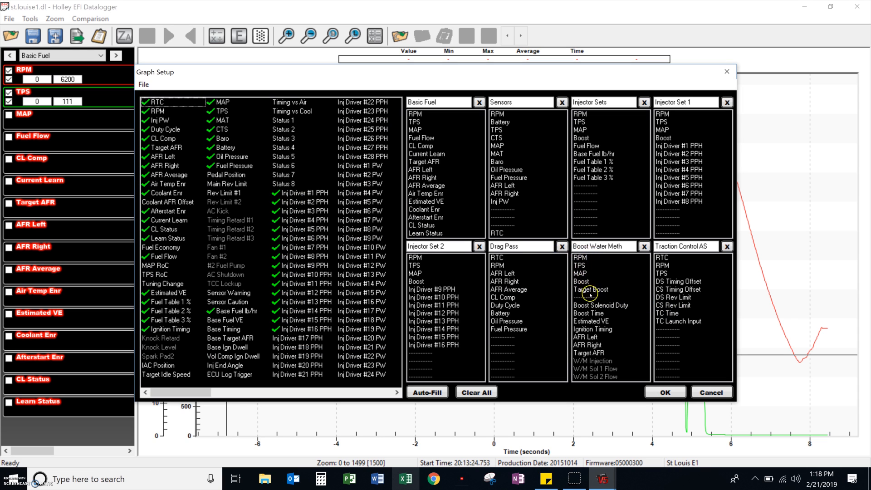
{"action": "left_click", "coordinate": [664, 393]}
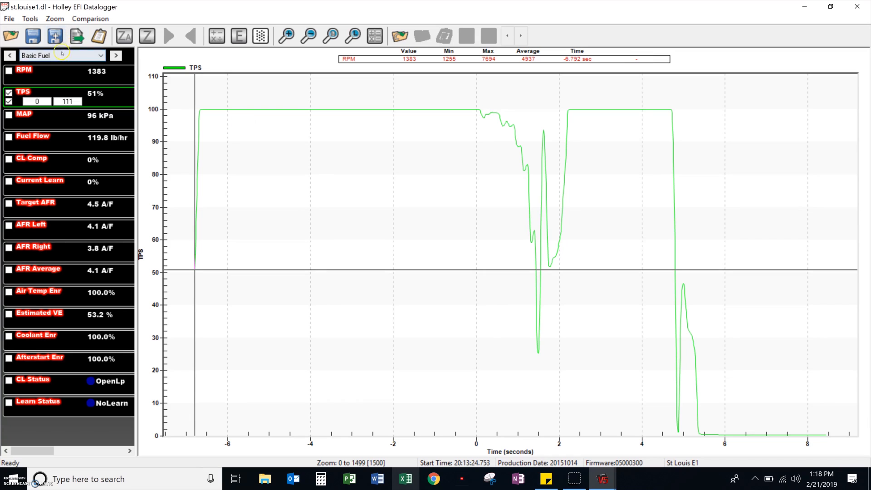
Switch to the Boost Water Meth view and hide every trace except RPM, TPS, Boost and Ignition Timing.
{"action": "left_click", "coordinate": [62, 55]}
{"action": "left_click", "coordinate": [45, 110]}
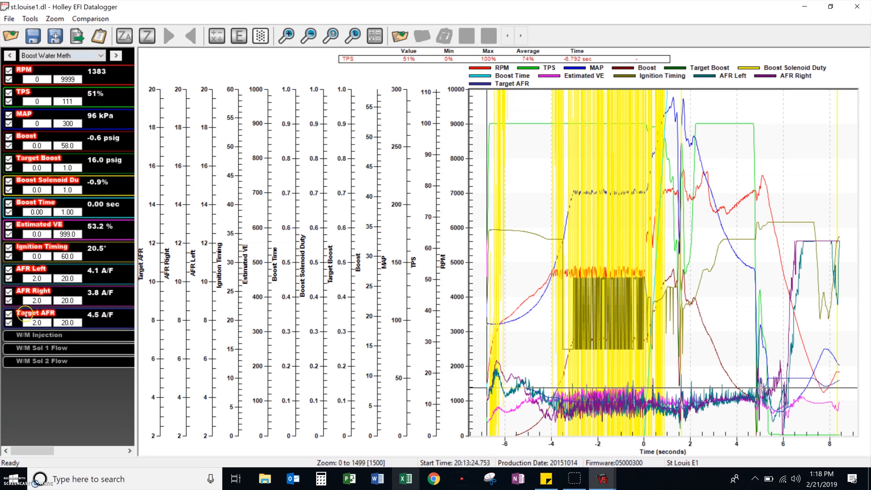
{"action": "left_click", "coordinate": [9, 321]}
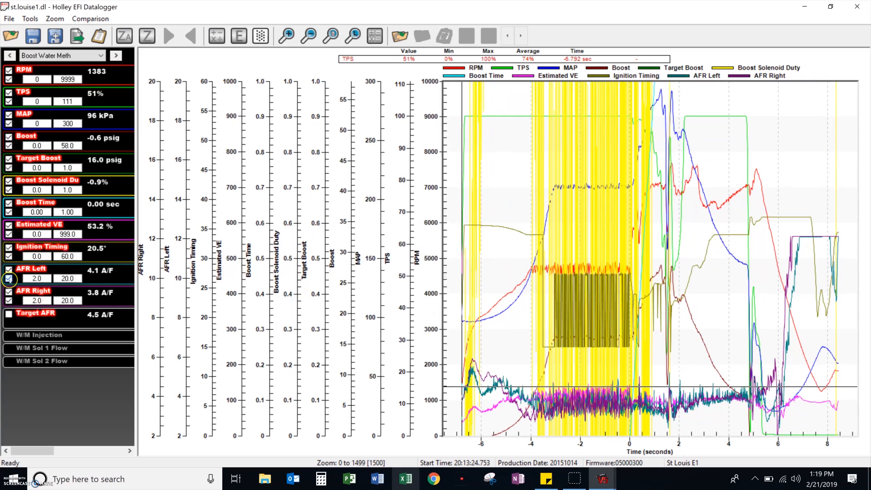
{"action": "left_click", "coordinate": [8, 291]}
{"action": "left_click", "coordinate": [9, 268]}
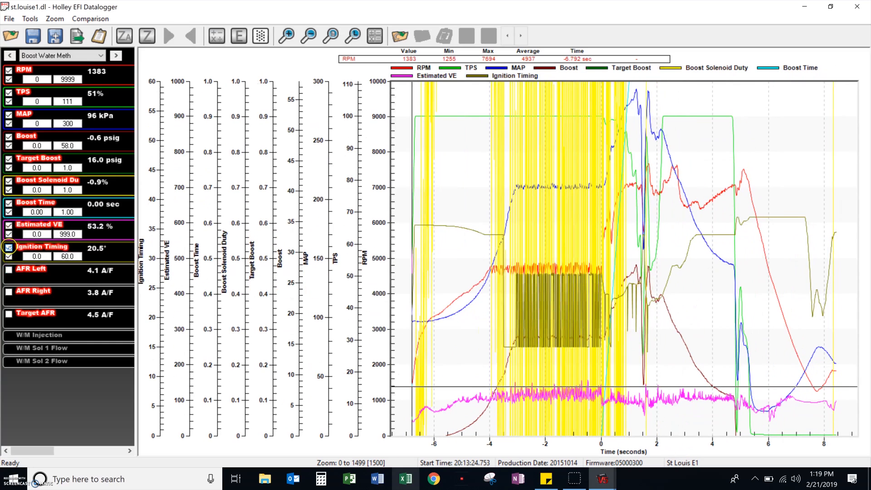
{"action": "left_click", "coordinate": [9, 225]}
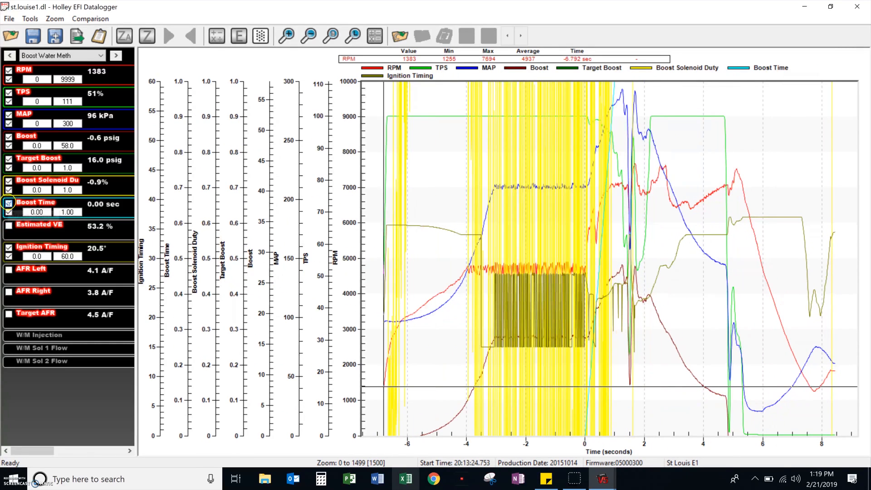
{"action": "left_click", "coordinate": [8, 203]}
{"action": "left_click", "coordinate": [8, 181]}
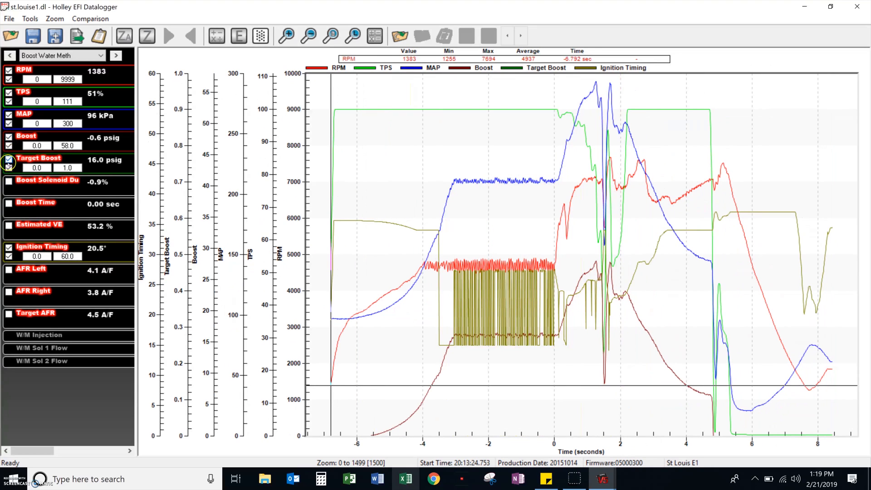
{"action": "left_click", "coordinate": [9, 160]}
{"action": "left_click", "coordinate": [9, 114]}
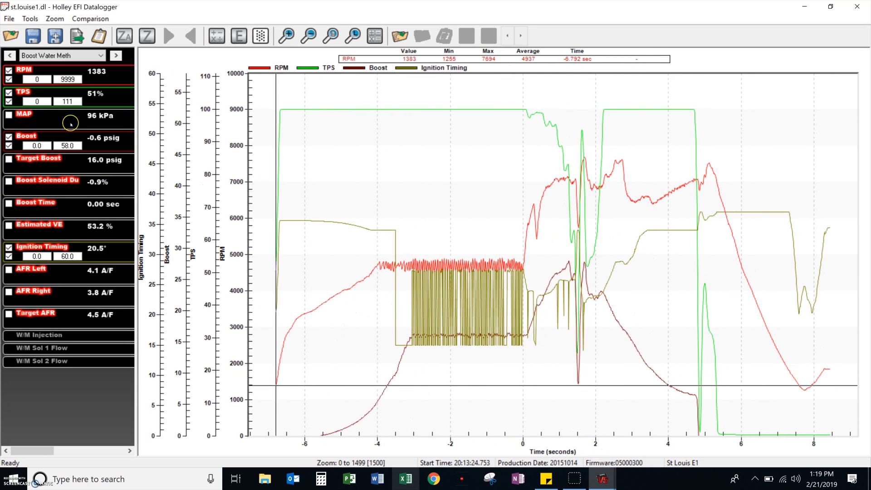
Examine the ignition timing drop near -3.5 seconds, reading RPM, boost and timing on both sides of it.
{"action": "left_click_drag", "start_coordinate": [550, 362], "coordinate": [322, 361]}
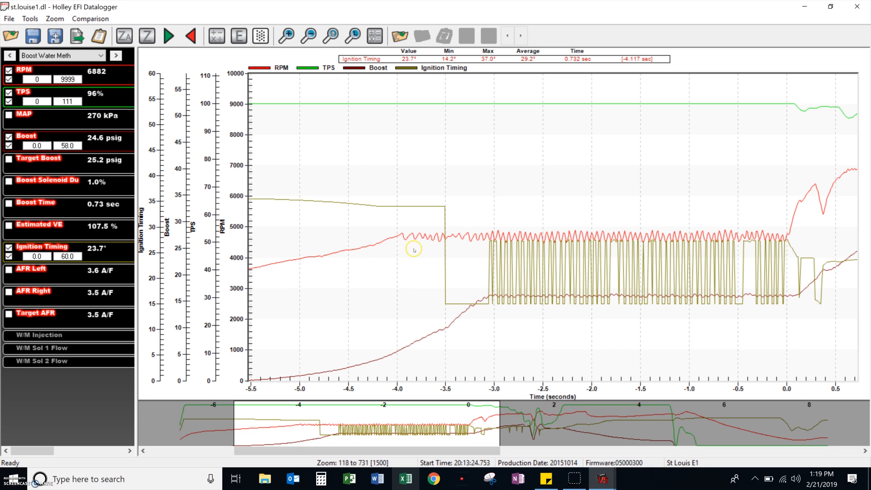
{"action": "left_click", "coordinate": [446, 237]}
{"action": "left_click", "coordinate": [445, 238]}
{"action": "key", "text": "Right"}
{"action": "key", "text": "Left"}
{"action": "key", "text": "Left"}
{"action": "key", "text": "Left"}
{"action": "key", "text": "Right"}
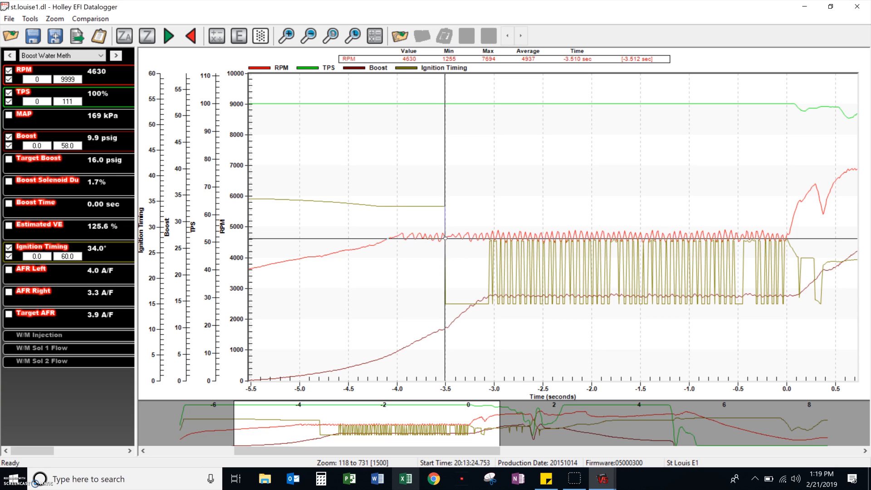
{"action": "key", "text": "Right"}
{"action": "key", "text": "Right"}
{"action": "key", "text": "Right"}
{"action": "key", "text": "Right"}
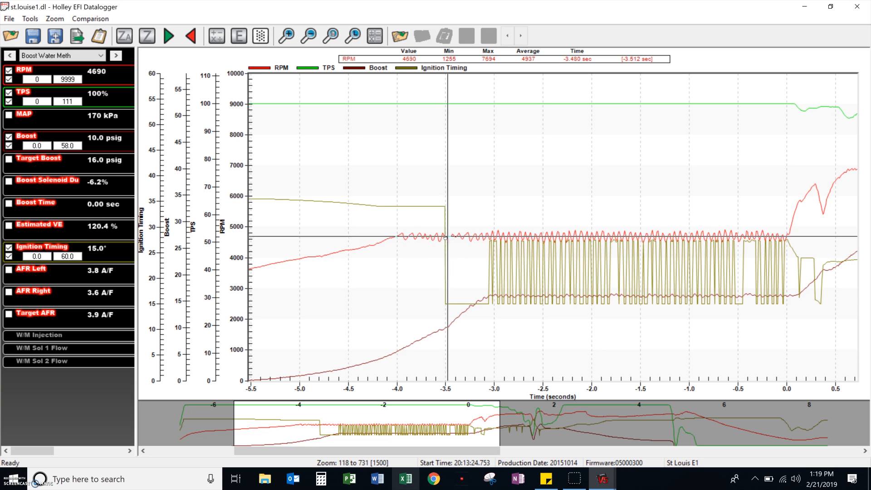
{"action": "key", "text": "Right"}
{"action": "key", "text": "Right"}
{"action": "key", "text": "Right"}
{"action": "key", "text": "Right"}
{"action": "key", "text": "Right"}
{"action": "key", "text": "Right"}
{"action": "key", "text": "Right"}
{"action": "key", "text": "Right"}
{"action": "key", "text": "Right"}
{"action": "key", "text": "Right"}
{"action": "key", "text": "Right"}
{"action": "key", "text": "Right"}
{"action": "key", "text": "Right"}
{"action": "key", "text": "Right"}
{"action": "key", "text": "Right"}
{"action": "key", "text": "Right"}
{"action": "key", "text": "Right"}
{"action": "key", "text": "Right"}
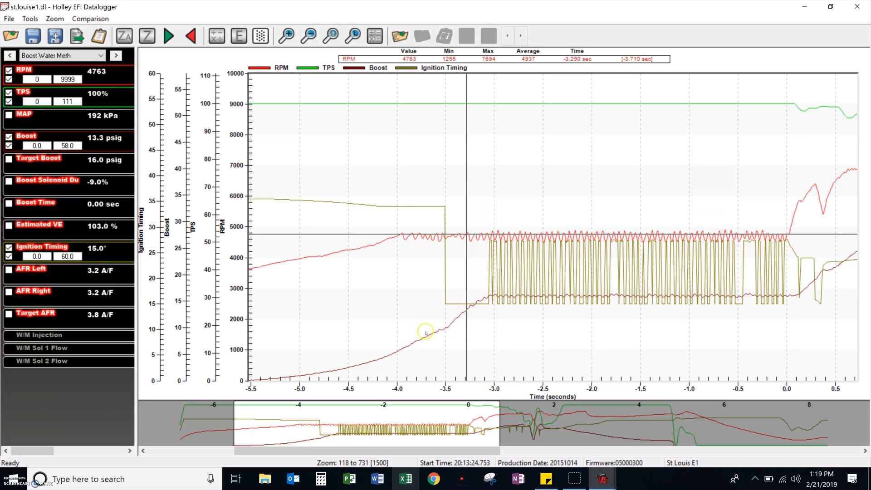
Read boost and ignition timing where the timing begins to oscillate near -3 seconds and shortly beyond it.
{"action": "left_click", "coordinate": [490, 294]}
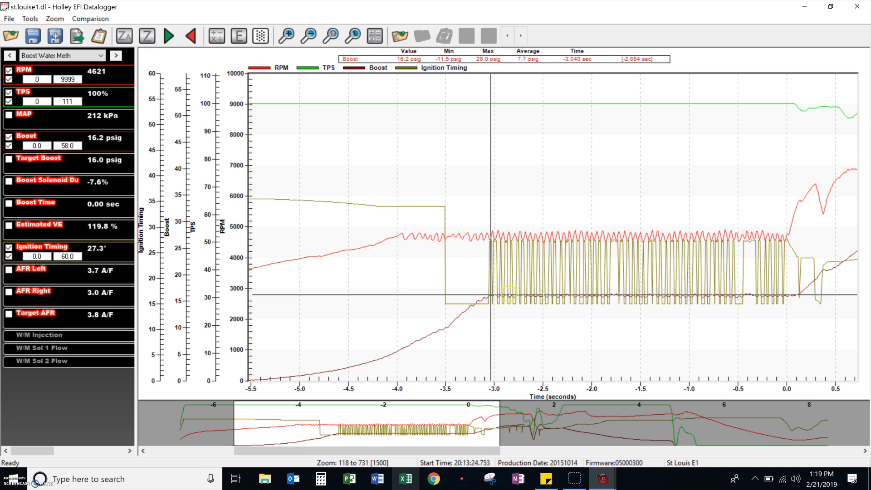
{"action": "left_click", "coordinate": [508, 294]}
{"action": "left_click", "coordinate": [521, 291]}
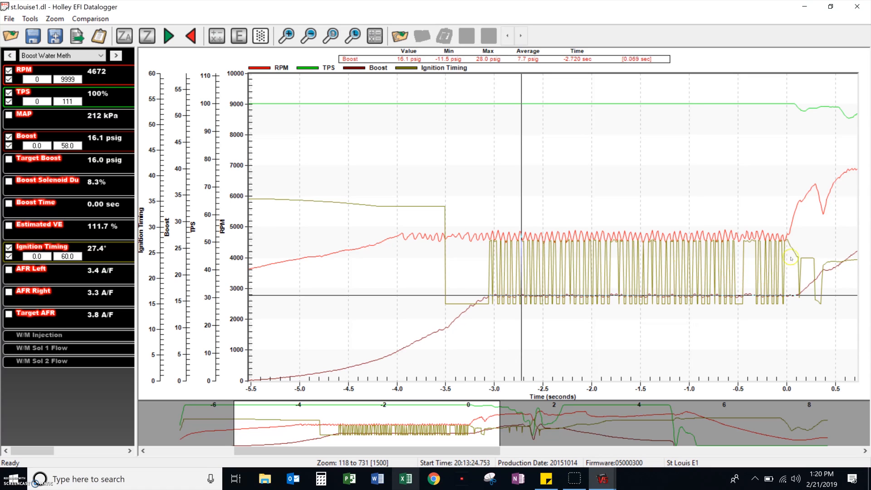
Examine RPM, boost and ignition timing from launch at 0 seconds to about 0.5 seconds.
{"action": "left_click", "coordinate": [784, 237]}
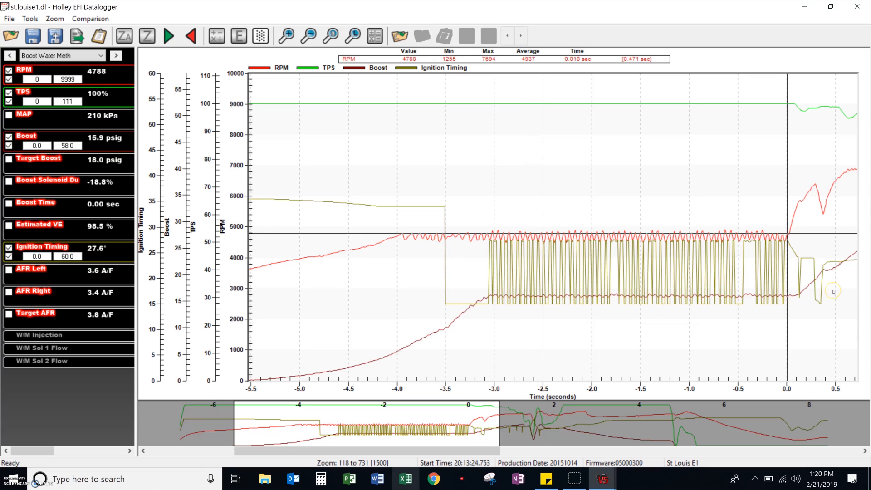
{"action": "key", "text": "Right"}
{"action": "key", "text": "Right"}
{"action": "key", "text": "Right"}
{"action": "key", "text": "Right"}
{"action": "key", "text": "Right"}
{"action": "key", "text": "Right"}
{"action": "key", "text": "Right"}
{"action": "key", "text": "Right"}
{"action": "key", "text": "Right"}
{"action": "key", "text": "Right"}
{"action": "key", "text": "Right"}
{"action": "key", "text": "Right"}
{"action": "key", "text": "Right"}
{"action": "key", "text": "Right"}
{"action": "key", "text": "Right"}
{"action": "key", "text": "Right"}
{"action": "key", "text": "Right"}
{"action": "key", "text": "Right"}
{"action": "key", "text": "Right"}
{"action": "key", "text": "Right"}
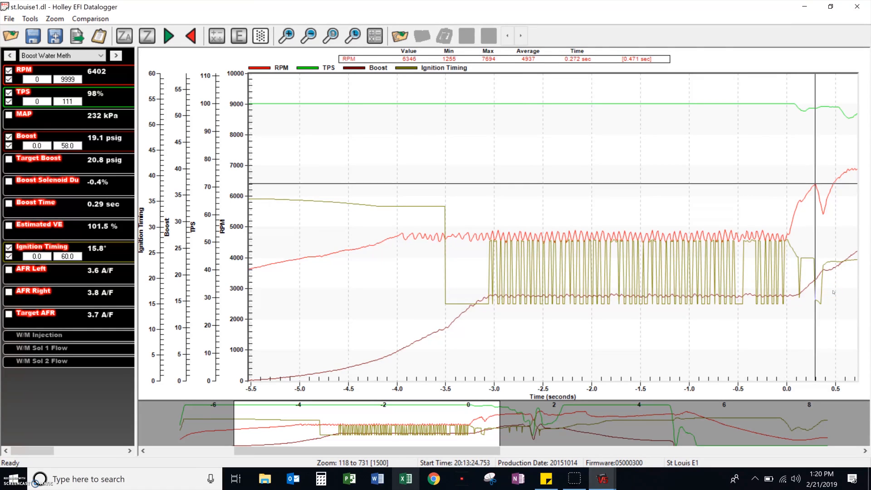
{"action": "key", "text": "Right"}
{"action": "key", "text": "Right"}
{"action": "key", "text": "Right"}
{"action": "key", "text": "Right"}
{"action": "key", "text": "Right"}
{"action": "key", "text": "Right"}
{"action": "key", "text": "Right"}
{"action": "key", "text": "Right"}
{"action": "key", "text": "Right"}
{"action": "key", "text": "Right"}
{"action": "key", "text": "Right"}
{"action": "key", "text": "Right"}
{"action": "key", "text": "Right"}
{"action": "key", "text": "Right"}
{"action": "key", "text": "Right"}
{"action": "key", "text": "Right"}
{"action": "key", "text": "Right"}
{"action": "key", "text": "Right"}
{"action": "key", "text": "Right"}
{"action": "key", "text": "Right"}
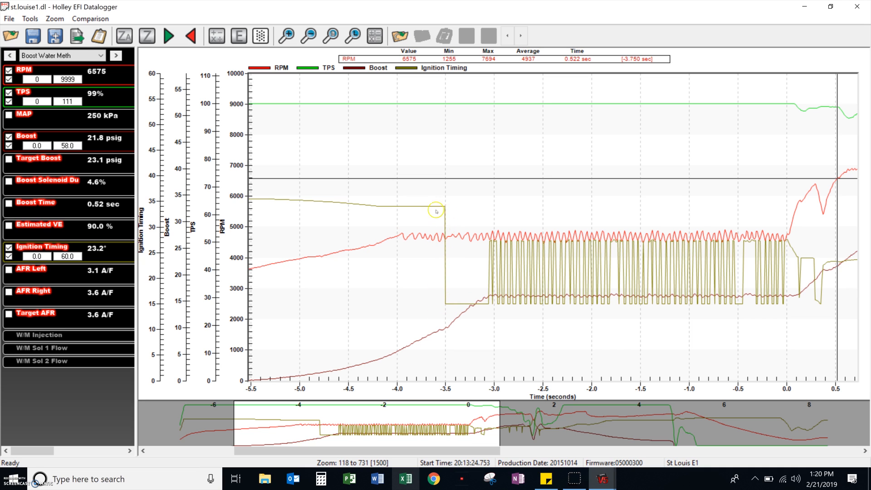
Inspect the pre-launch section of the log, tracing ignition timing and boost backward from the drop near -3.5 seconds.
{"action": "left_click", "coordinate": [316, 255]}
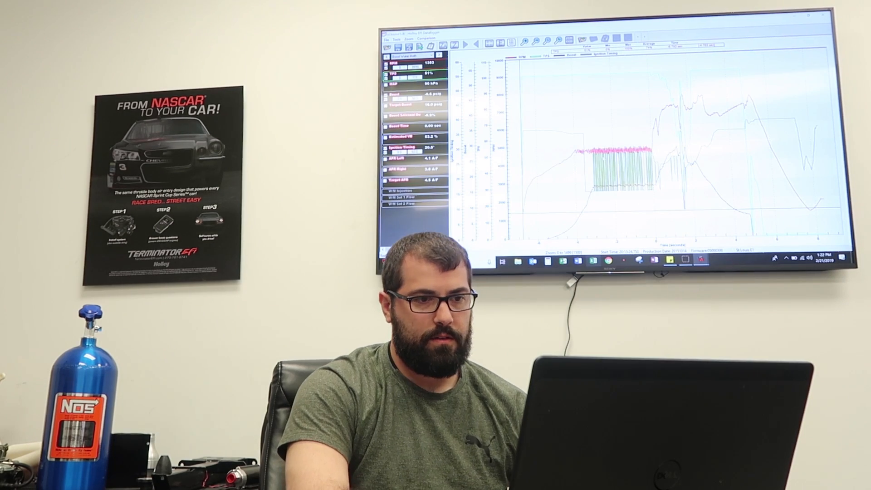
{"action": "left_click_drag", "start_coordinate": [663, 164], "coordinate": [507, 167]}
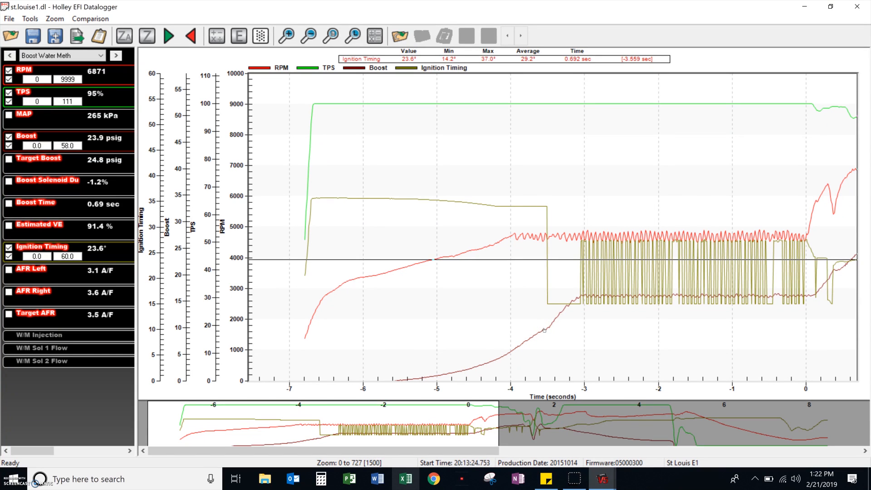
{"action": "left_click", "coordinate": [549, 303]}
{"action": "key", "text": "Left"}
{"action": "key", "text": "Left"}
{"action": "key", "text": "Left"}
{"action": "key", "text": "Left"}
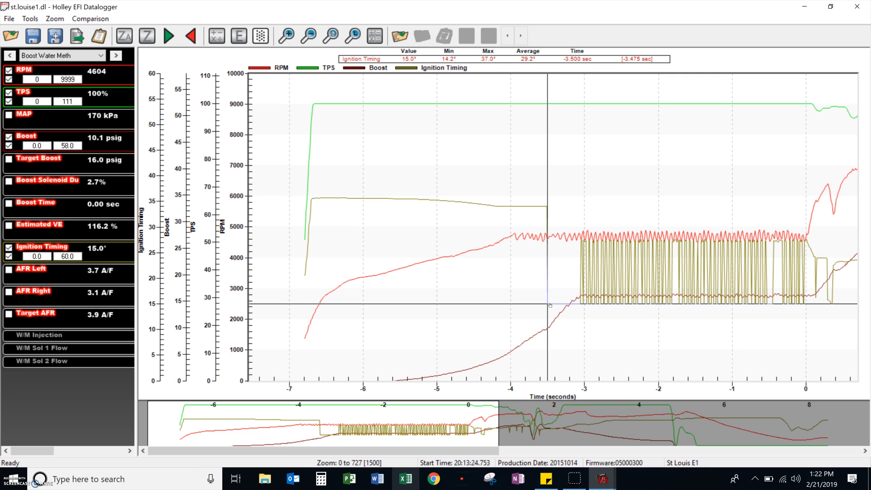
{"action": "key", "text": "Left"}
{"action": "key", "text": "Left"}
{"action": "key", "text": "Left"}
{"action": "key", "text": "Left"}
{"action": "key", "text": "Left"}
{"action": "key", "text": "Left"}
{"action": "key", "text": "Left"}
{"action": "key", "text": "Left"}
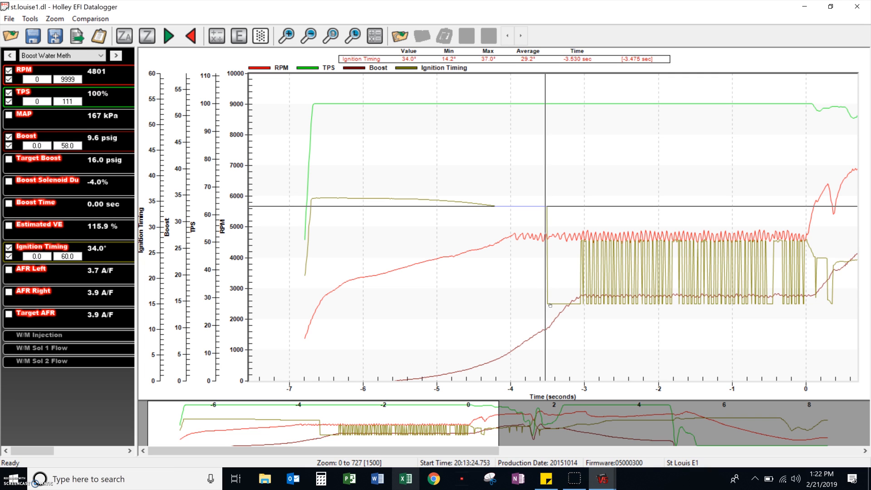
{"action": "key", "text": "Left"}
{"action": "key", "text": "Left"}
{"action": "key", "text": "Left"}
{"action": "key", "text": "Left"}
{"action": "key", "text": "Left"}
{"action": "key", "text": "Left"}
{"action": "key", "text": "Left"}
{"action": "key", "text": "Left"}
{"action": "key", "text": "Left"}
{"action": "key", "text": "Left"}
{"action": "key", "text": "Left"}
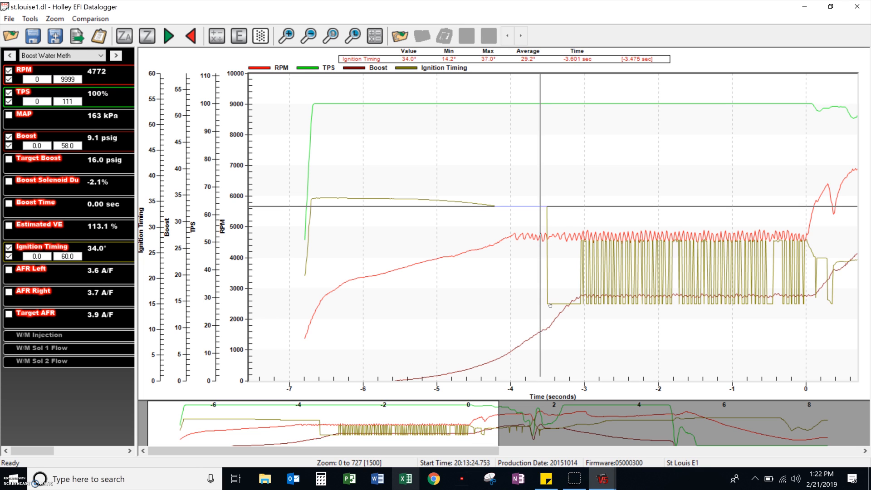
{"action": "key", "text": "Left"}
{"action": "key", "text": "Left"}
{"action": "key", "text": "Left"}
{"action": "key", "text": "Left"}
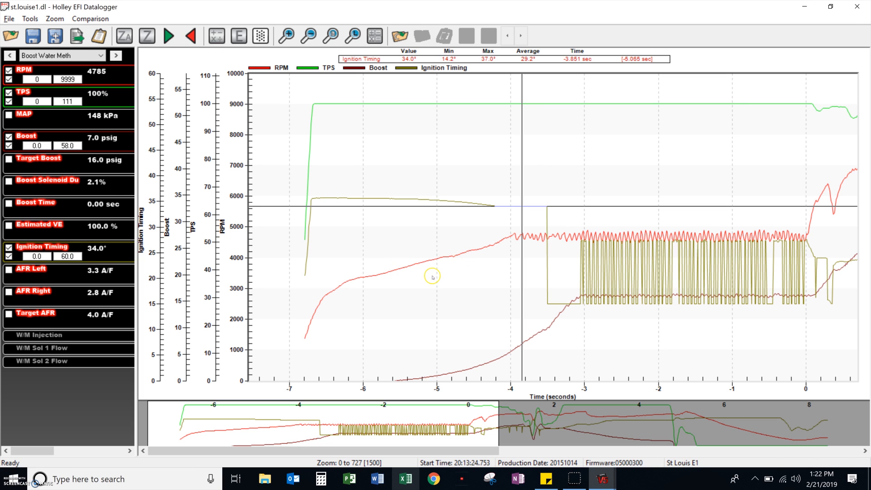
Switch to Holley EFI V5 and review the Boost Builder activation parameters and functions.
{"action": "key", "text": "alt+Tab"}
{"action": "left_click", "coordinate": [66, 218]}
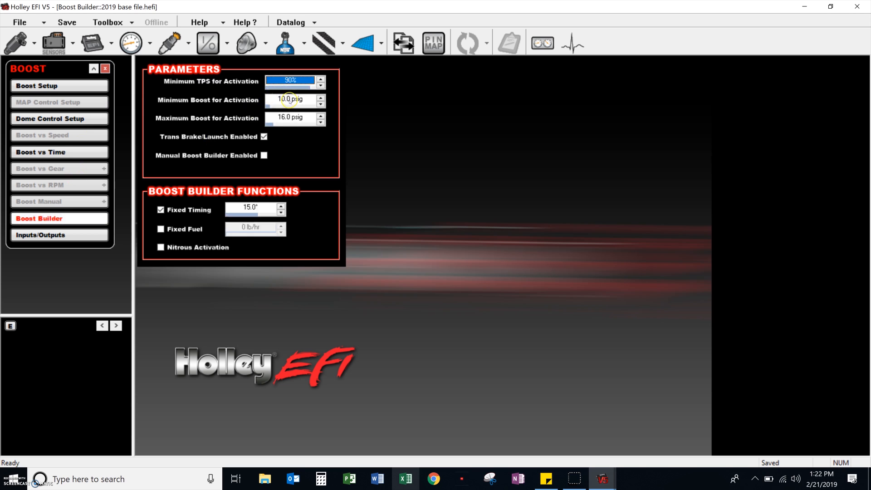
{"action": "key", "text": "alt+Tab"}
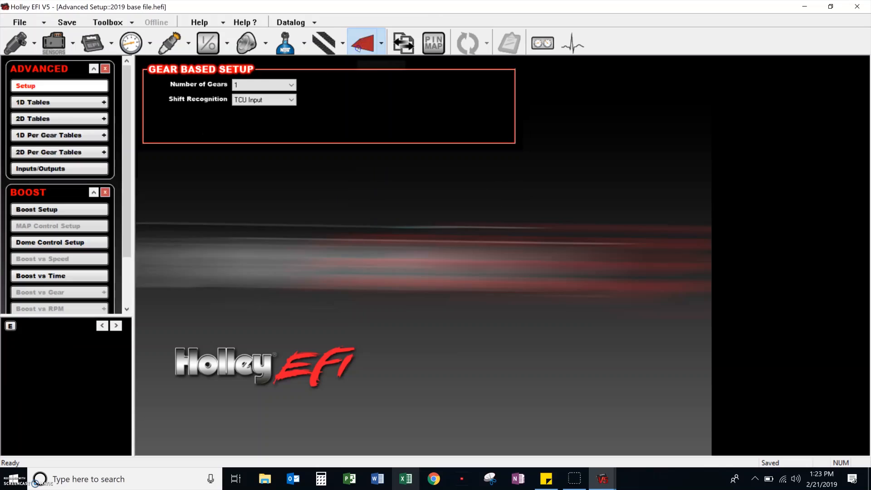
Enable Table #4, the cranking fuel multiplier, in the advanced 1D tables.
{"action": "left_click", "coordinate": [62, 101]}
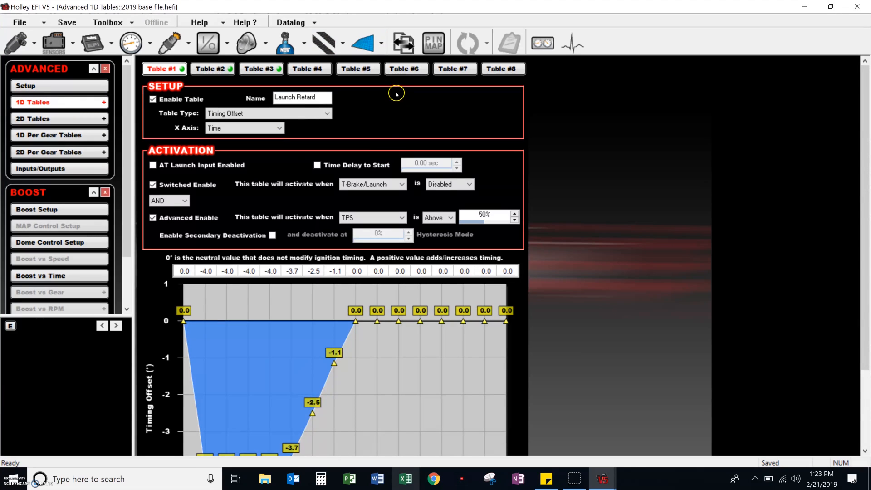
{"action": "left_click", "coordinate": [318, 69]}
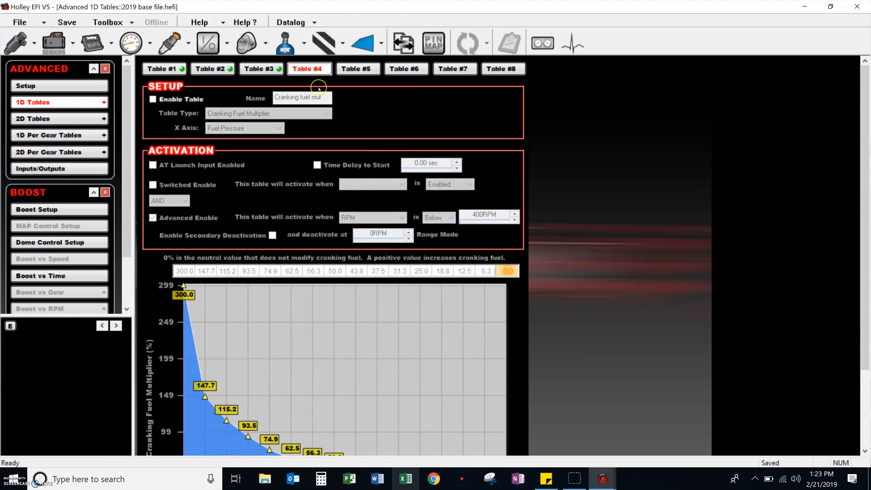
{"action": "left_click", "coordinate": [154, 100]}
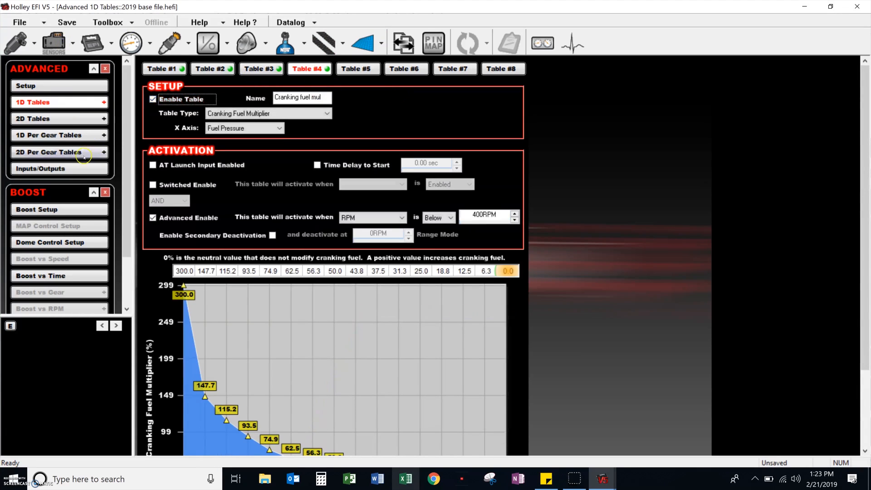
Disable Fixed Timing and Trans Brake/Launch activation in the Boost Builder settings.
{"action": "left_click", "coordinate": [254, 51]}
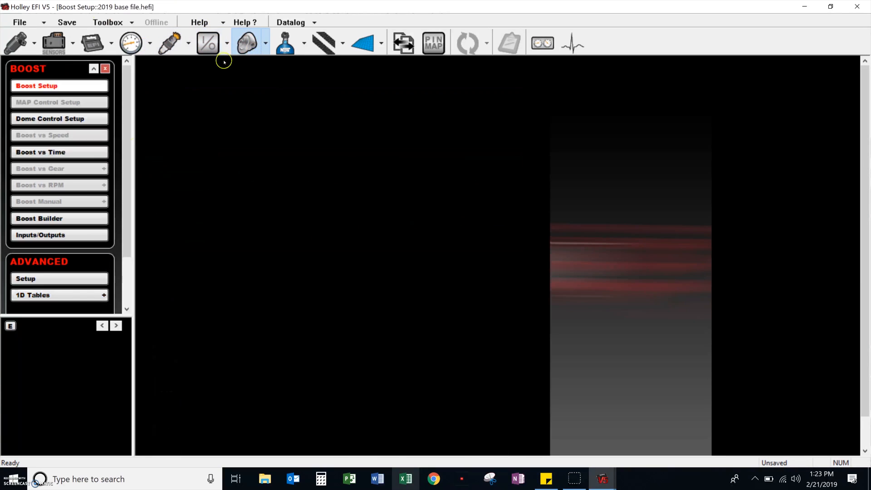
{"action": "left_click", "coordinate": [50, 217]}
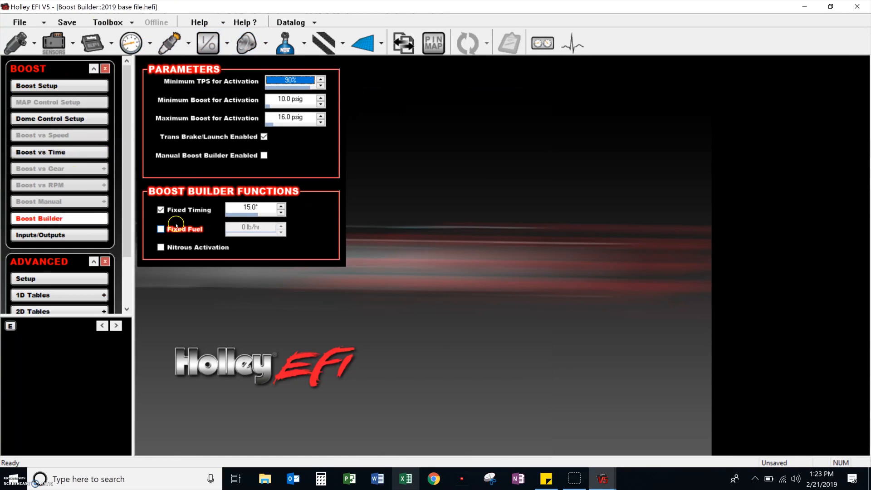
{"action": "left_click", "coordinate": [161, 210]}
{"action": "left_click", "coordinate": [265, 137]}
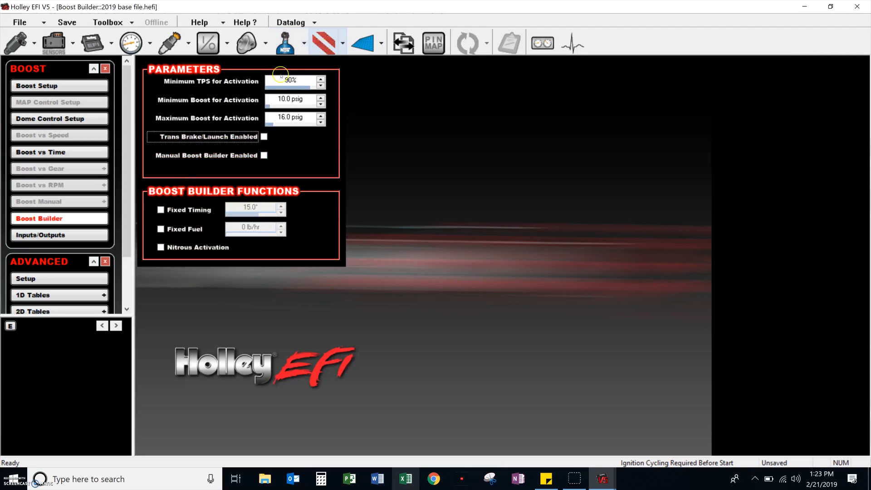
Rename the cranking fuel multiplier table, Table #4 of the advanced 1D tables, as Spool Timing.
{"action": "left_click", "coordinate": [363, 43]}
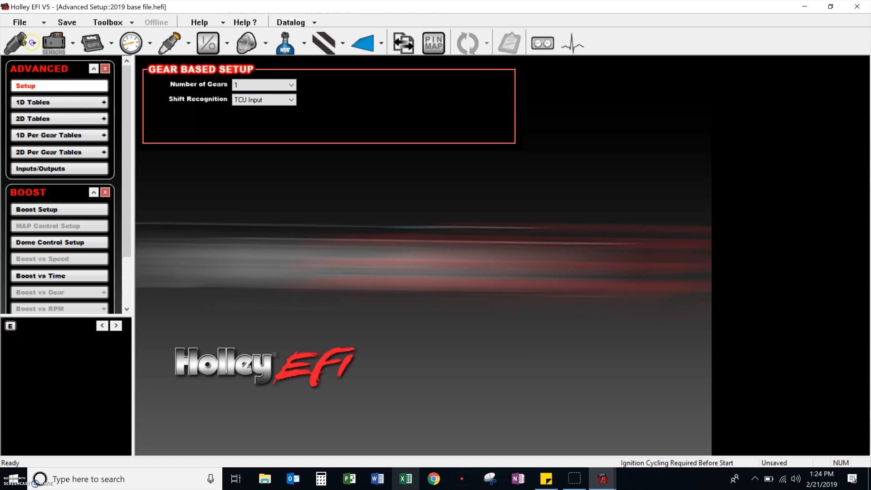
{"action": "left_click", "coordinate": [59, 102]}
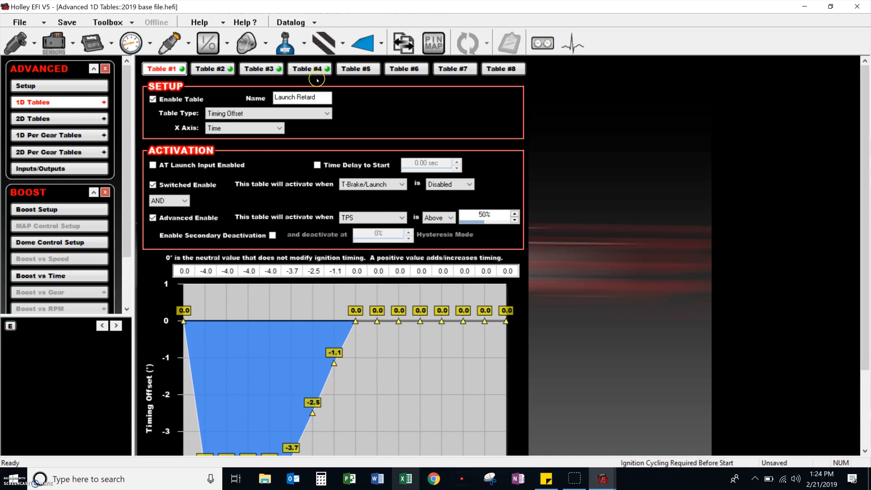
{"action": "left_click", "coordinate": [313, 69]}
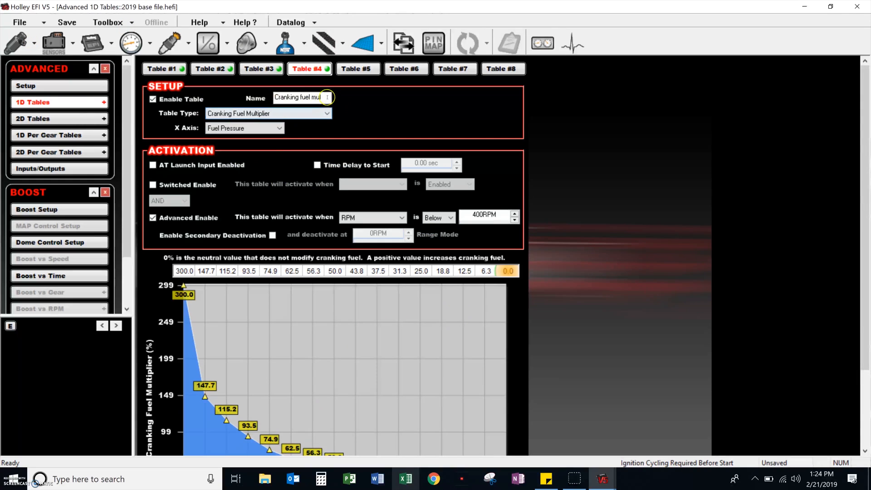
{"action": "left_click_drag", "start_coordinate": [327, 97], "coordinate": [198, 99]}
{"action": "type", "text": "Spool Timing"}
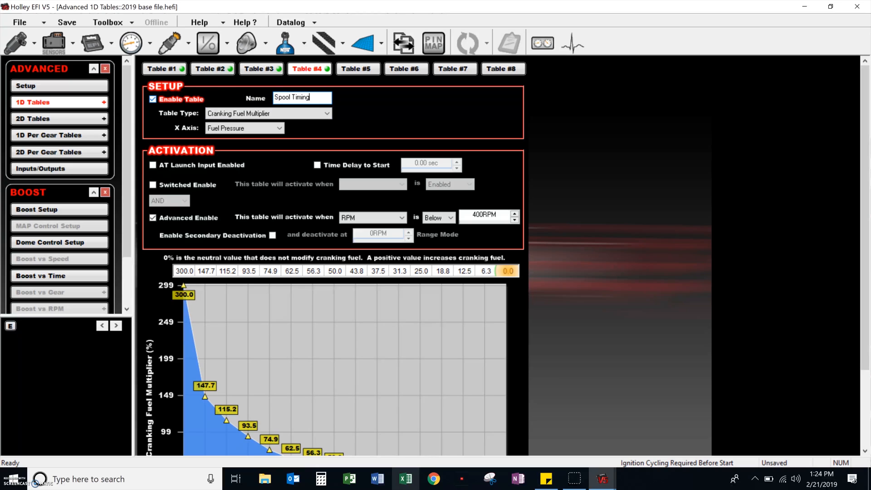
{"action": "key", "text": "Tab"}
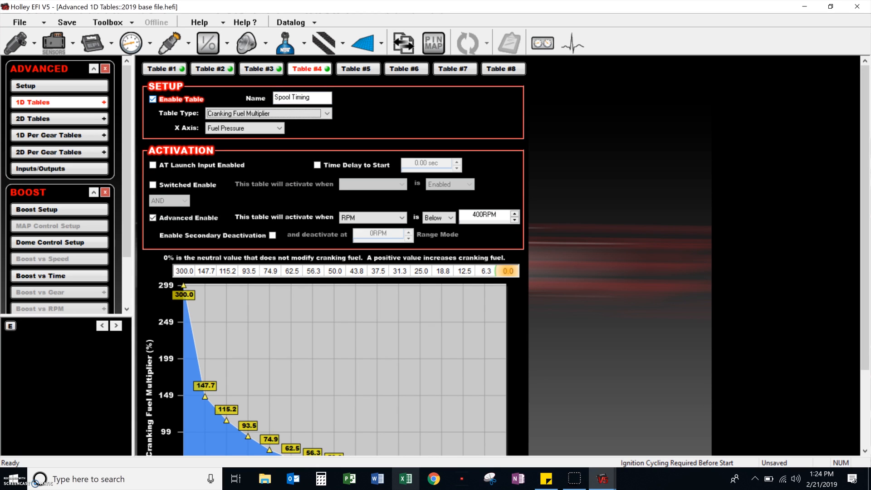
Set the Spool Timing table's type to Timing Offset and its X axis to Boost.
{"action": "key", "text": "Down"}
{"action": "key", "text": "Down"}
{"action": "key", "text": "Down"}
{"action": "key", "text": "Down"}
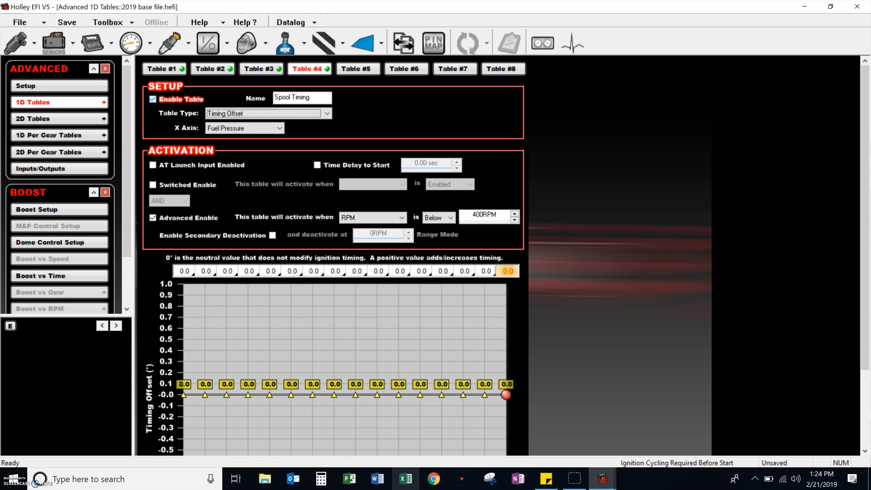
{"action": "left_click", "coordinate": [213, 128]}
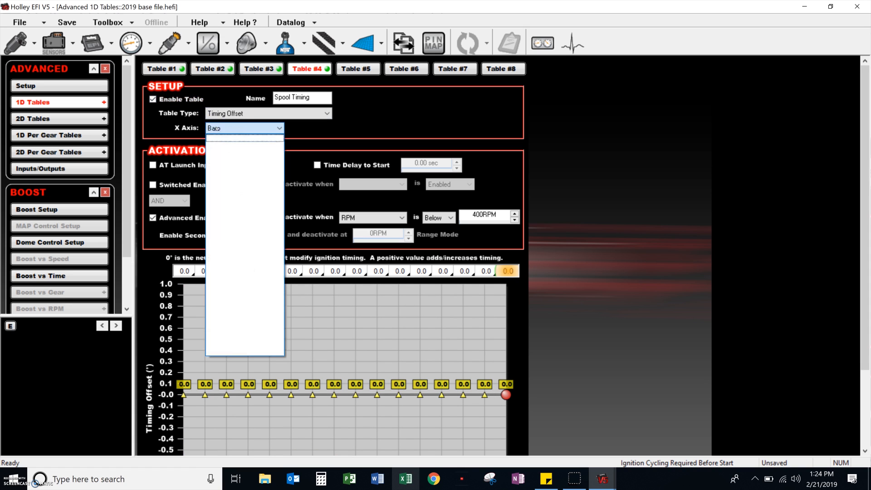
{"action": "key", "text": "b"}
{"action": "key", "text": "Tab"}
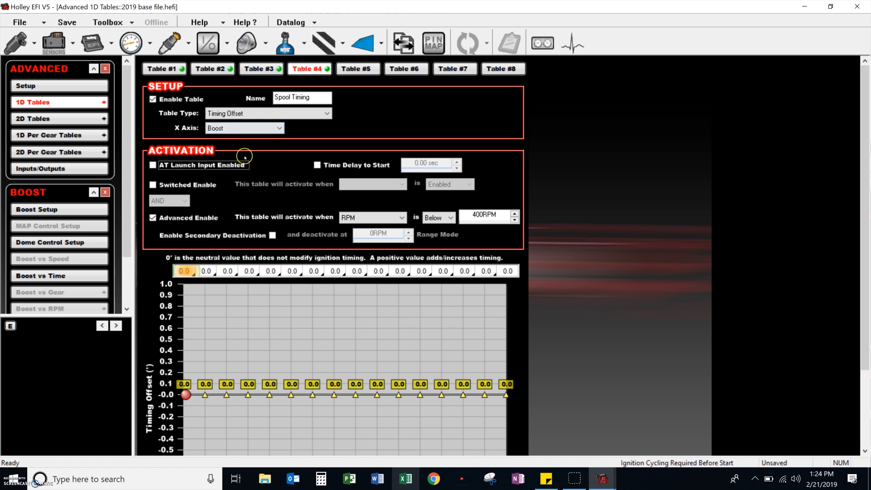
Turn on switched activation for the Spool Timing table when T-Brake/Launch is Enabled.
{"action": "left_click", "coordinate": [188, 184]}
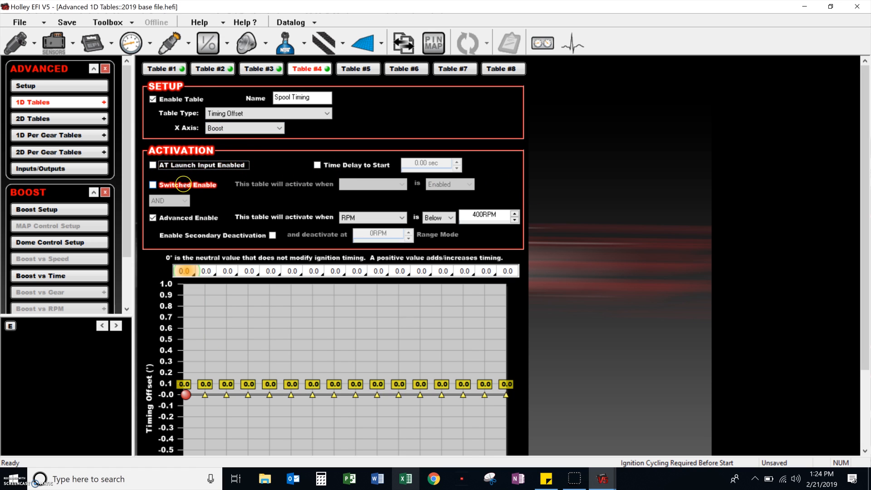
{"action": "left_click", "coordinate": [370, 184]}
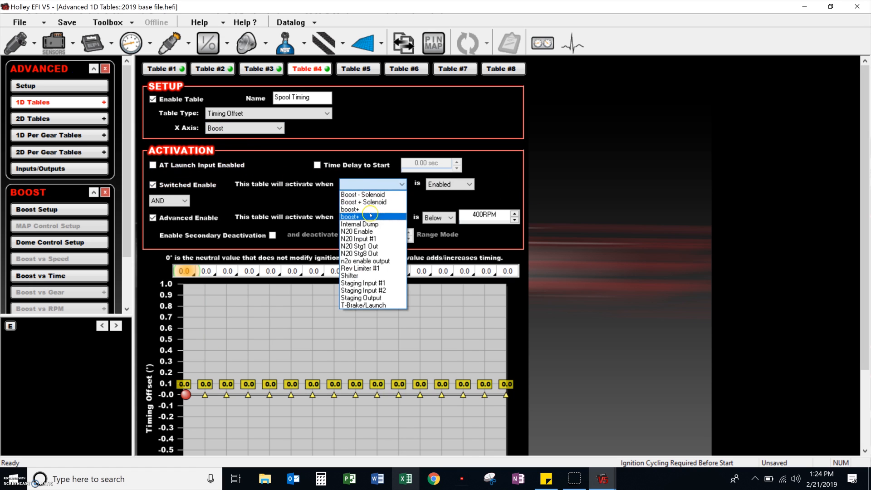
{"action": "left_click", "coordinate": [381, 305]}
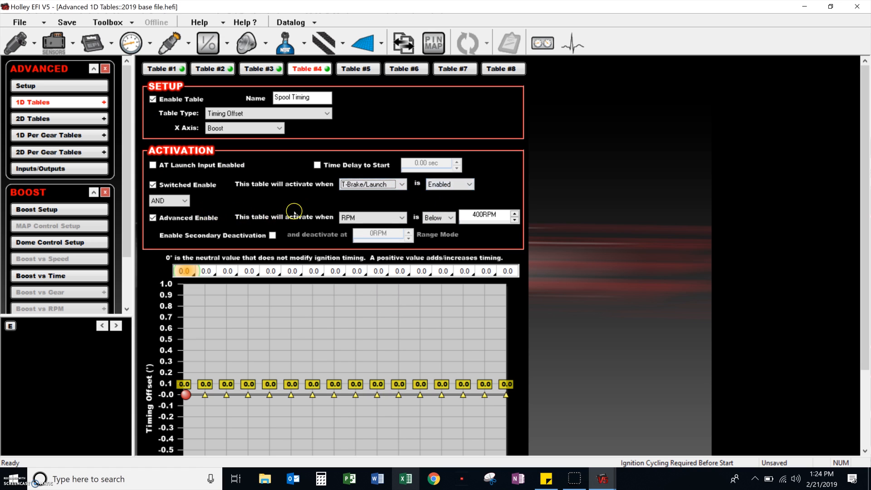
Set the Spool Timing table's advanced activation condition to TPS above 75%.
{"action": "left_click", "coordinate": [362, 217]}
{"action": "key", "text": "t"}
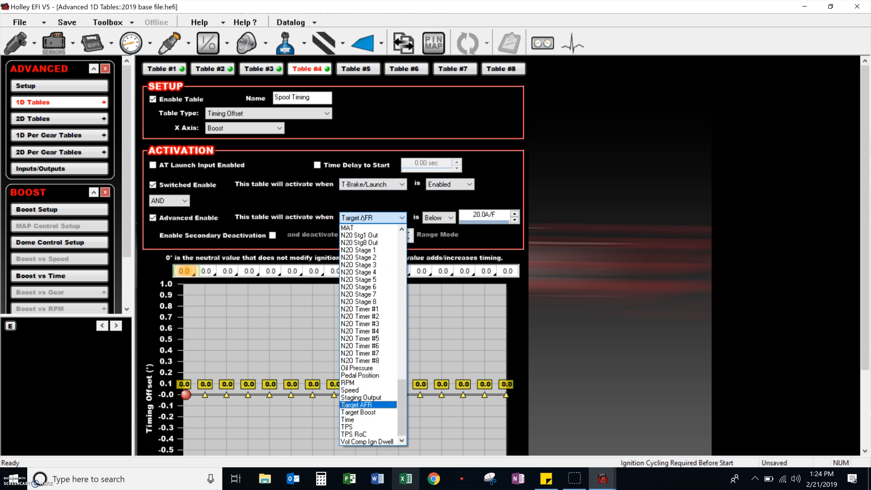
{"action": "left_click", "coordinate": [356, 426]}
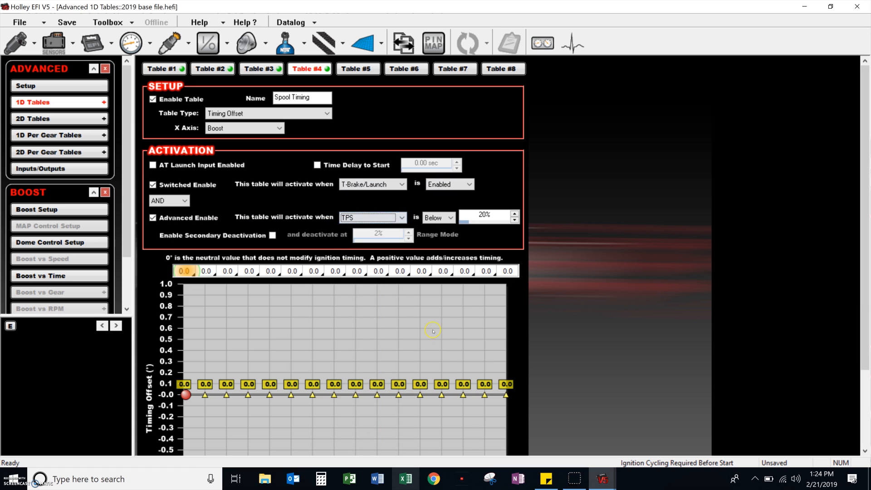
{"action": "left_click", "coordinate": [439, 217]}
{"action": "left_click", "coordinate": [434, 227]}
{"action": "left_click", "coordinate": [485, 216]}
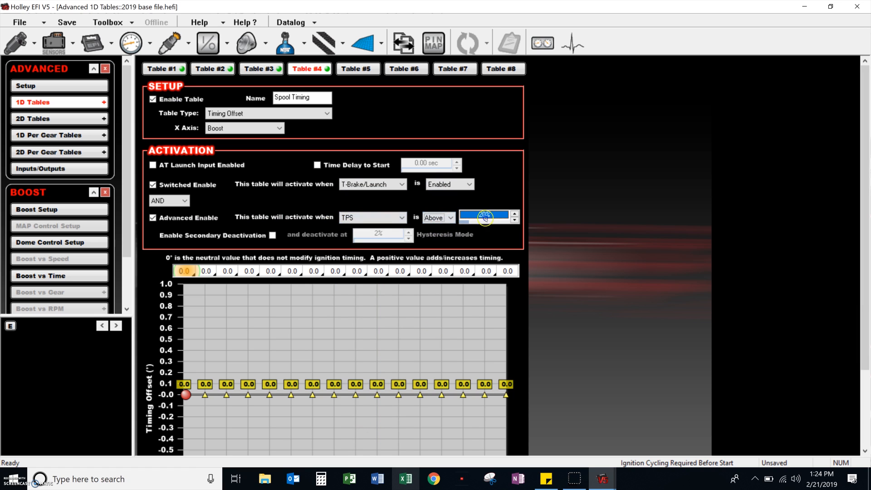
{"action": "type", "text": "75"}
Set the end of the Spool Timing table's boost axis to 20 psig and fill the axis values evenly.
{"action": "left_click_drag", "start_coordinate": [866, 135], "coordinate": [866, 211]}
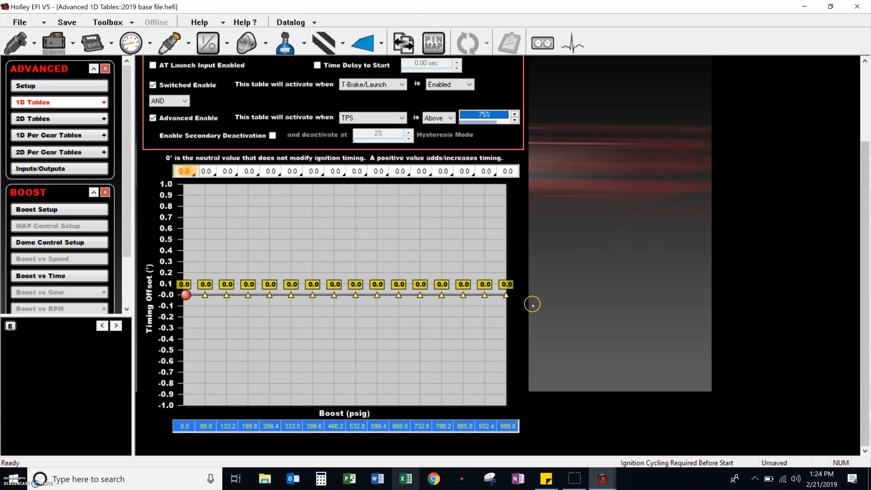
{"action": "left_click", "coordinate": [507, 425]}
{"action": "type", "text": "16"}
{"action": "key", "text": "Return"}
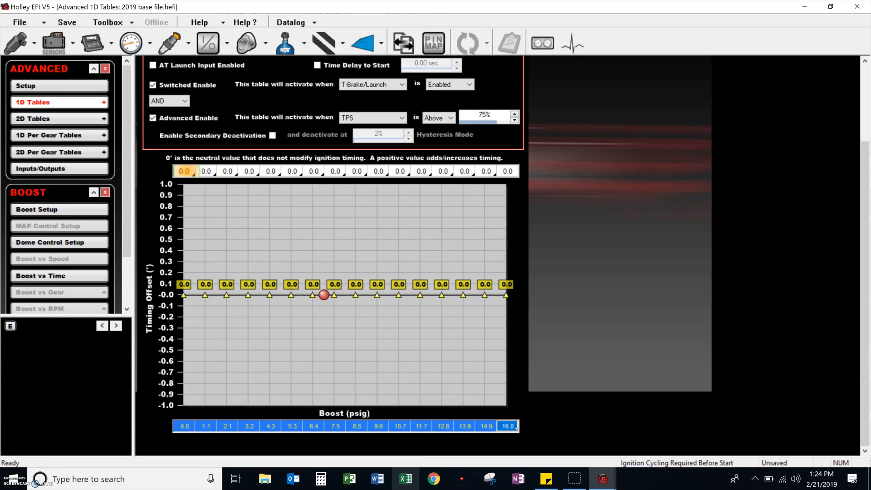
{"action": "type", "text": "20"}
{"action": "key", "text": "Return"}
{"action": "right_click", "coordinate": [504, 424]}
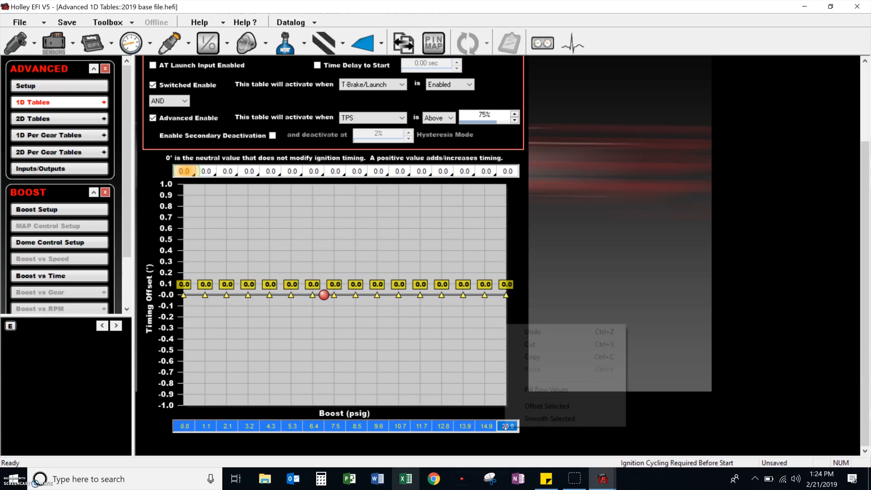
{"action": "left_click", "coordinate": [544, 394]}
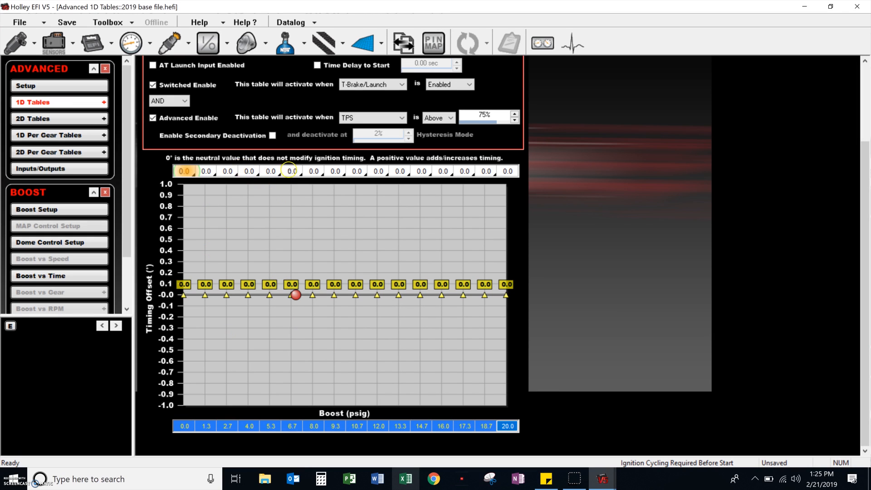
Check the timing values in the Base Spark table, and return to the Spool Timing table's offset graph.
{"action": "left_click", "coordinate": [337, 171]}
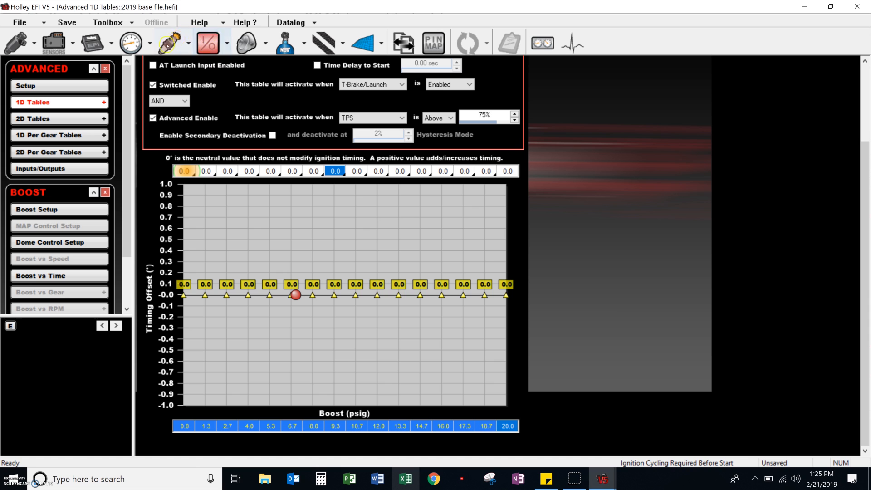
{"action": "left_click", "coordinate": [167, 44]}
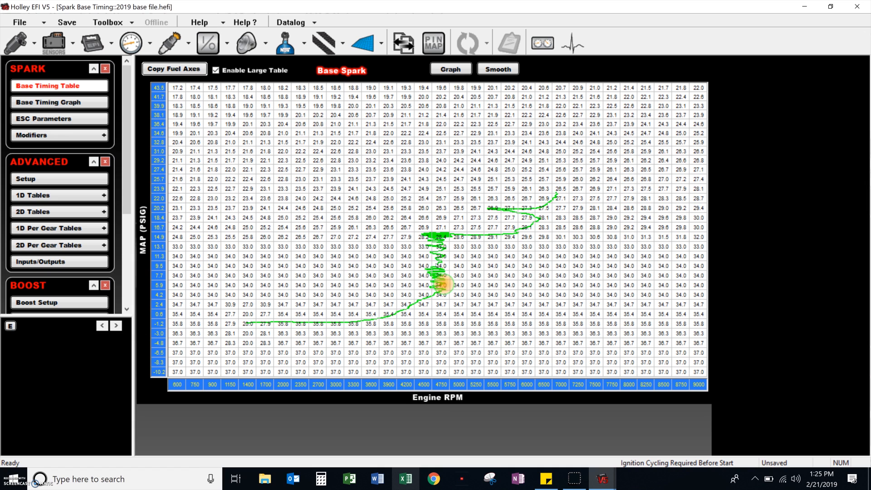
{"action": "left_click", "coordinate": [363, 44]}
{"action": "left_click", "coordinate": [59, 102]}
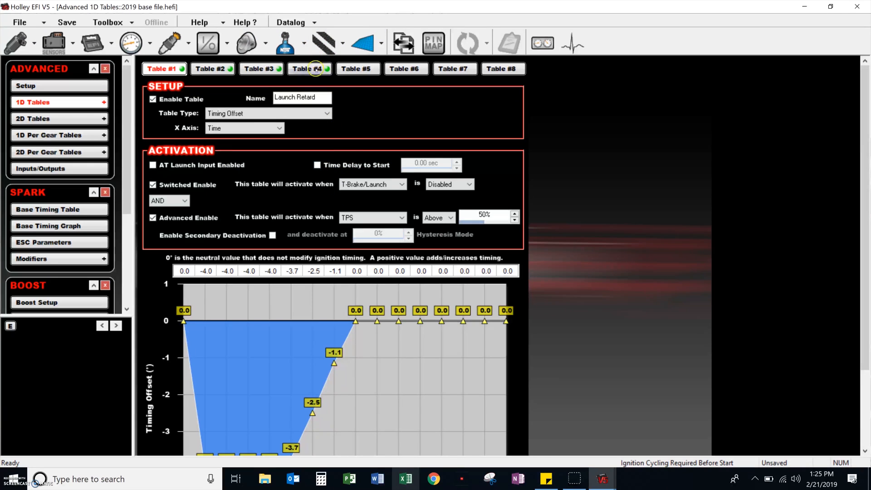
{"action": "left_click", "coordinate": [318, 68]}
{"action": "scroll", "coordinate": [379, 301], "scroll_direction": "down", "scroll_amount": 3}
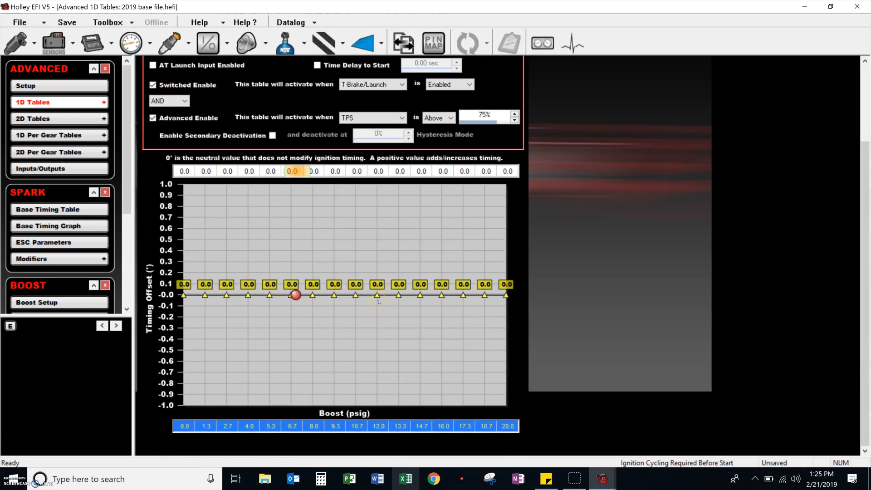
Set the timing offset at 9.3 psig to -19° and fill the values between 4.0 and 9.3 psig as a ramp.
{"action": "left_click", "coordinate": [334, 171]}
{"action": "type", "text": "-19"}
{"action": "key", "text": "Return"}
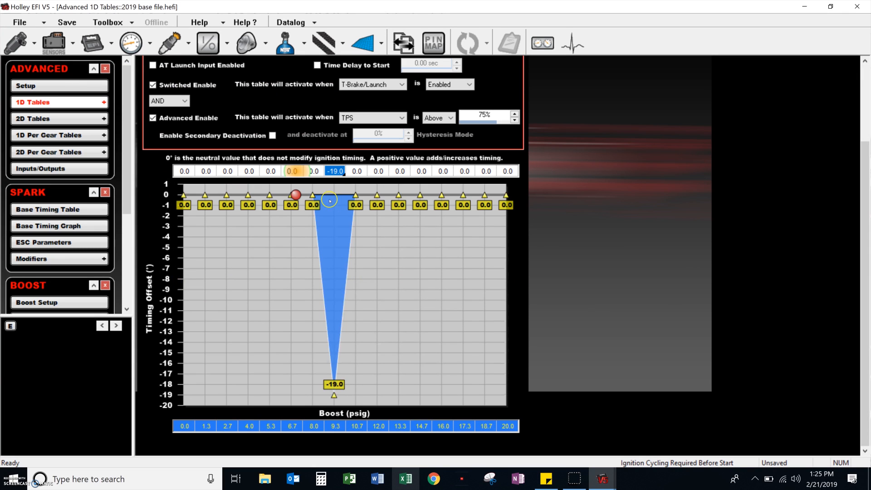
{"action": "left_click_drag", "start_coordinate": [249, 171], "coordinate": [335, 171]}
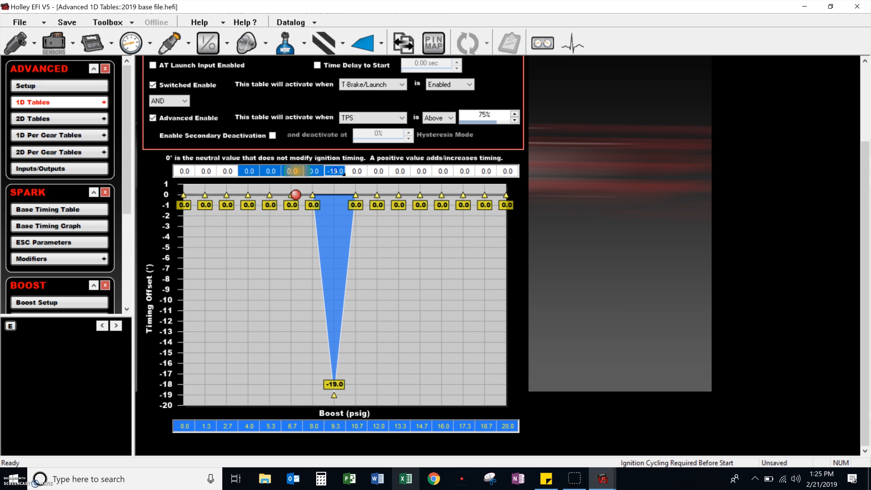
{"action": "right_click", "coordinate": [336, 171]}
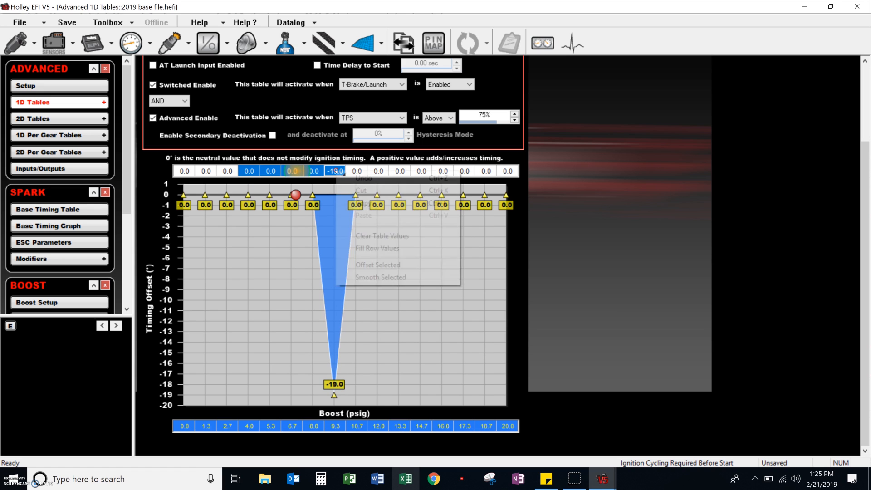
{"action": "left_click", "coordinate": [380, 248]}
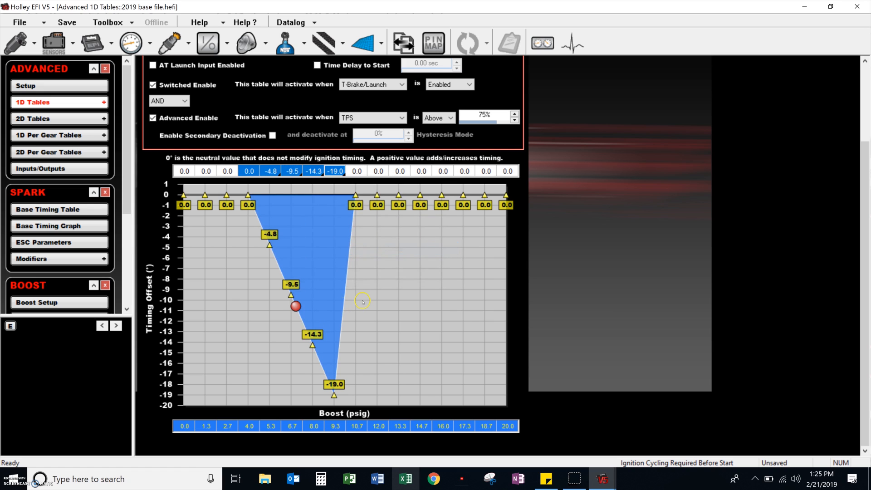
Set the timing offset for the 10.7 through 16.0 psig points to -19°.
{"action": "left_click_drag", "start_coordinate": [443, 176], "coordinate": [354, 169]}
{"action": "type", "text": "-19"}
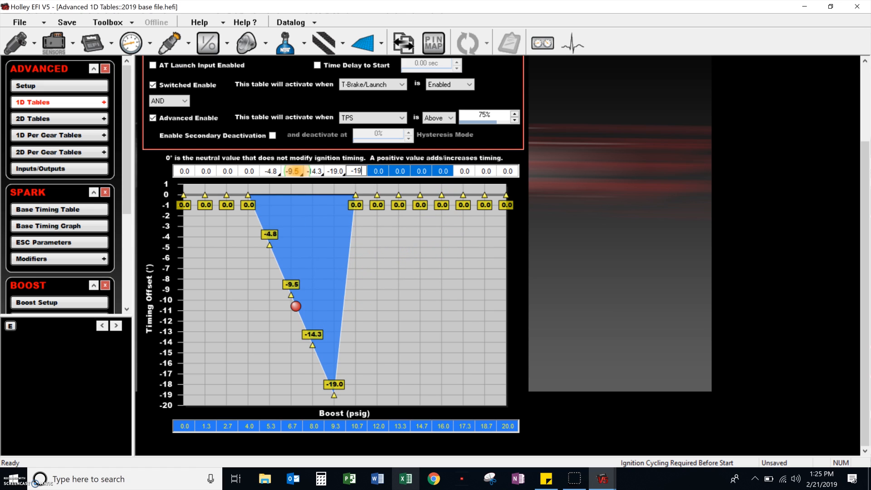
{"action": "key", "text": "Return"}
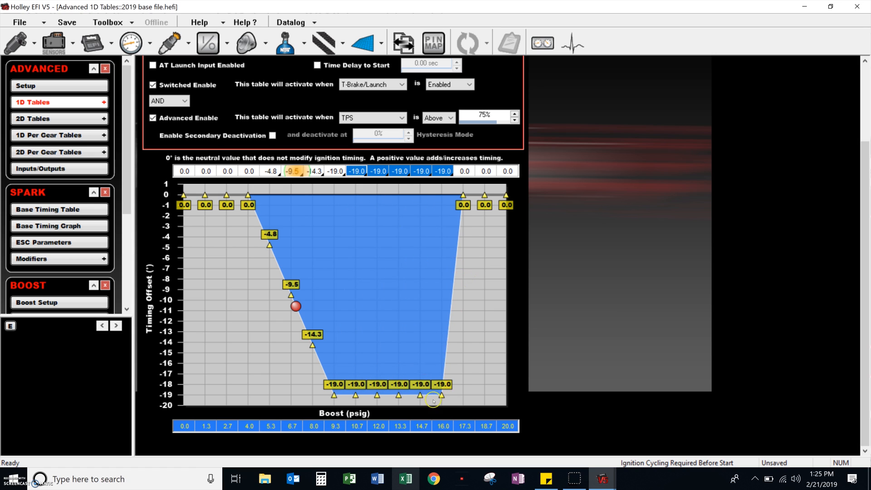
Change the boost axis point directly after 16.0 psig to 16.1 psig so the timing retard ends abruptly.
{"action": "left_click", "coordinate": [463, 426]}
{"action": "type", "text": "16.1"}
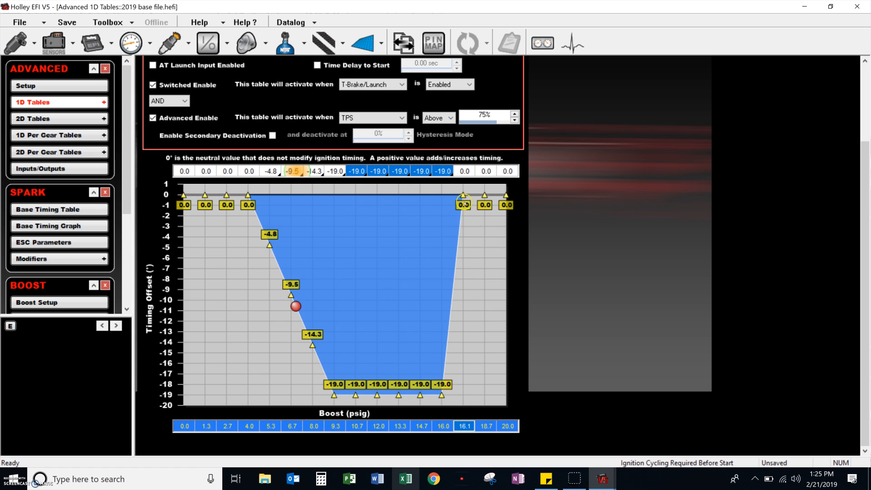
{"action": "mouse_move", "coordinate": [463, 197]}
{"action": "mouse_move", "coordinate": [318, 350]}
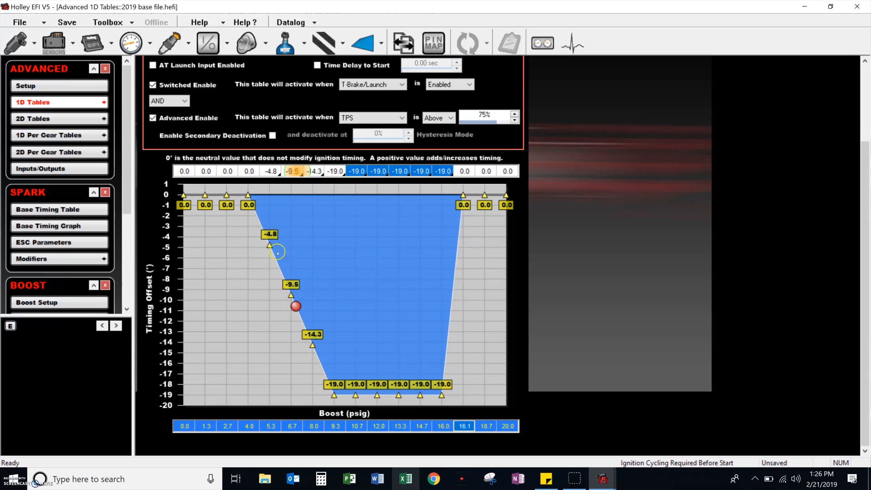